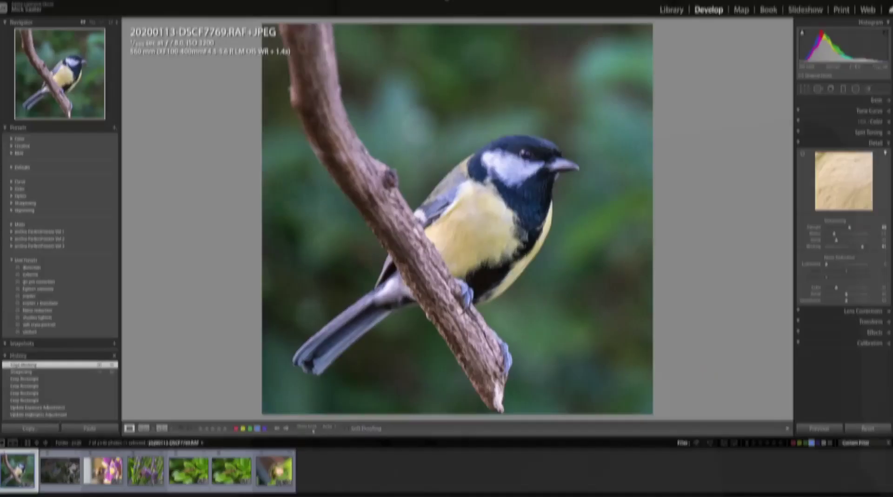
Hide the left panel and review the great tit's crop without changing it
click(2, 234)
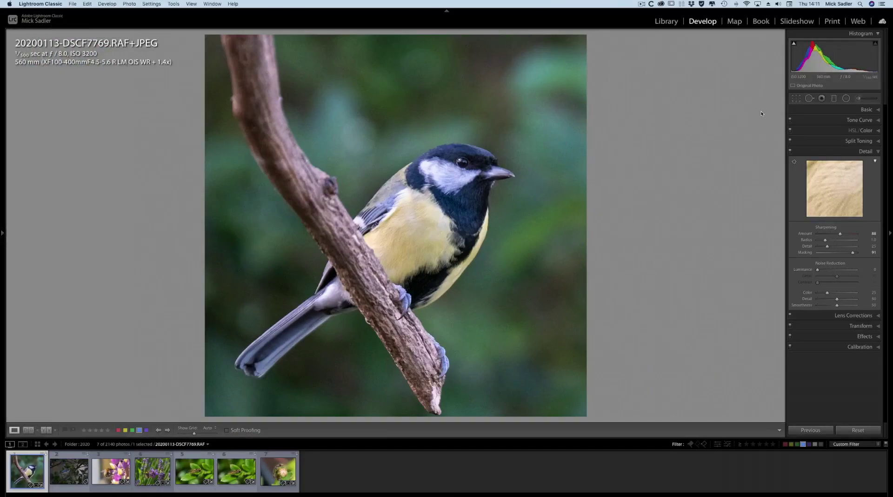
click(796, 99)
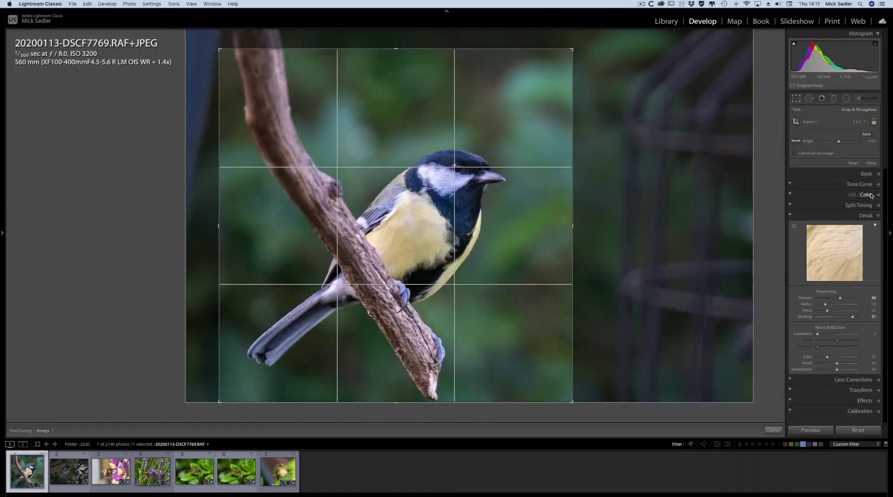
click(873, 163)
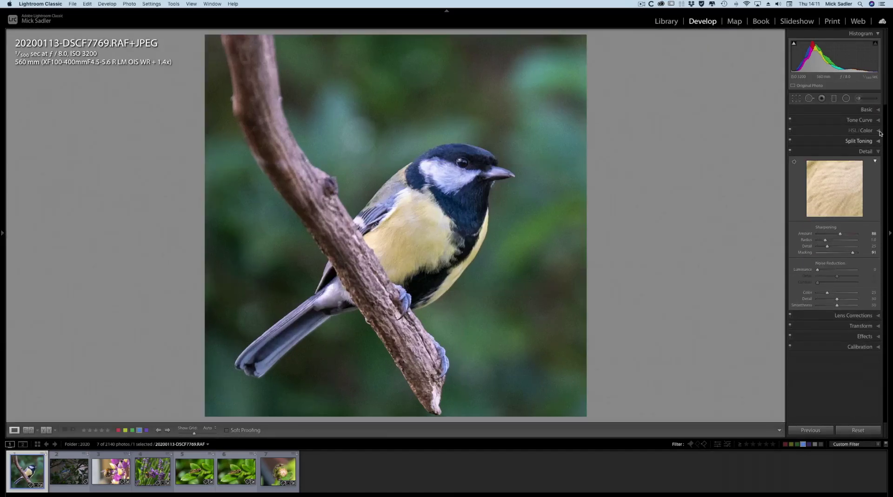
click(878, 110)
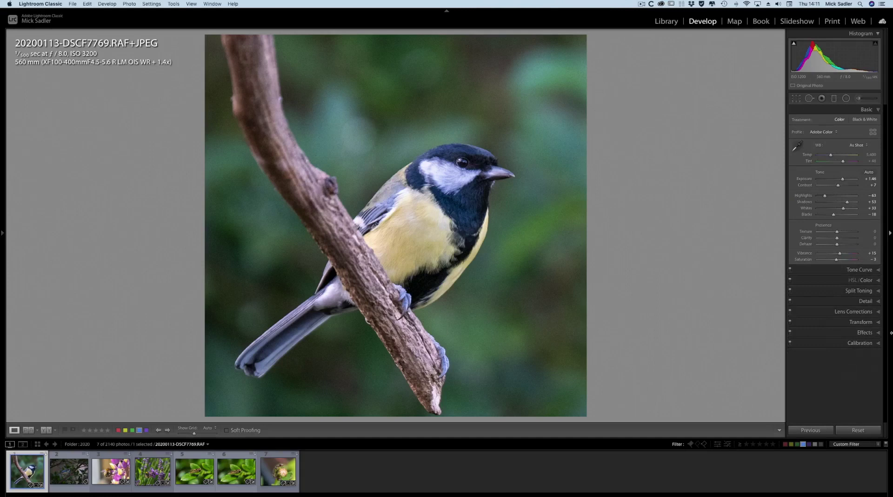
Preview the great tit's sharpening mask in Detail, leaving Masking at 91
click(879, 302)
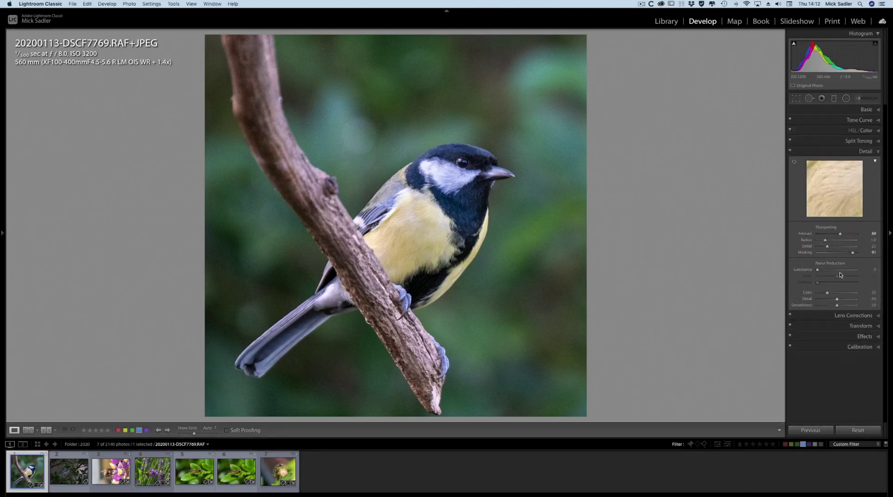
alt+click(853, 253)
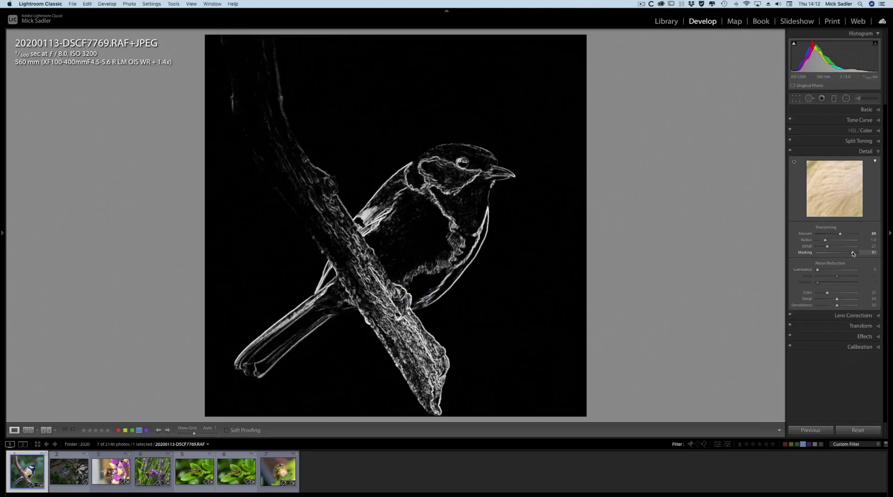
mouse_move(853, 254)
mouse_down()
mouse_move(832, 256)
mouse_move(852, 254)
mouse_up()
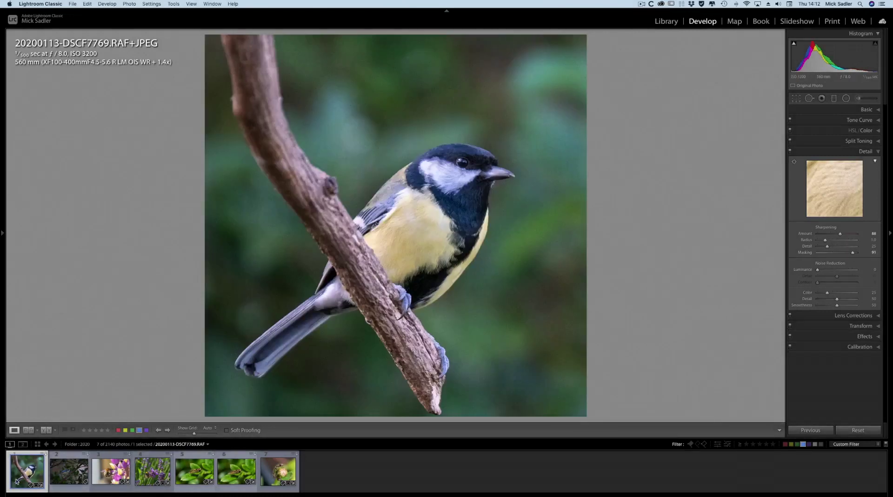
Edit a TIFF copy of the great tit with Lightroom adjustments in Topaz DeNoise AI
right_click(30, 472)
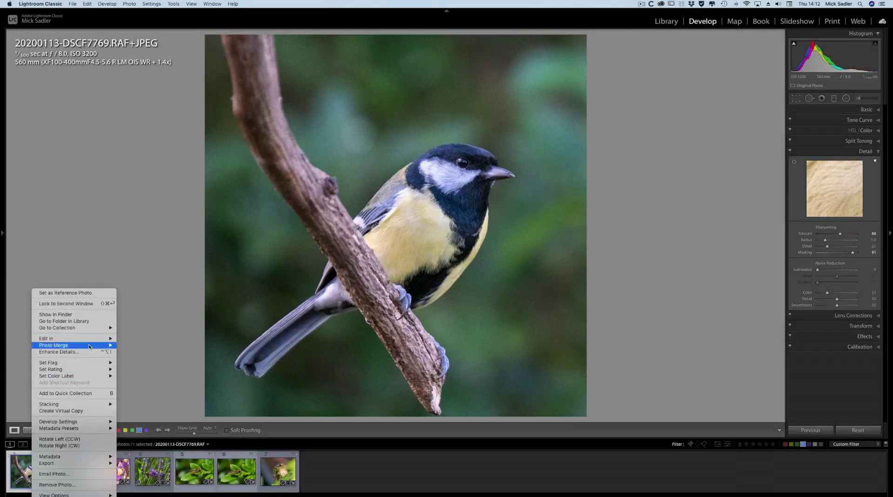
mouse_move(93, 339)
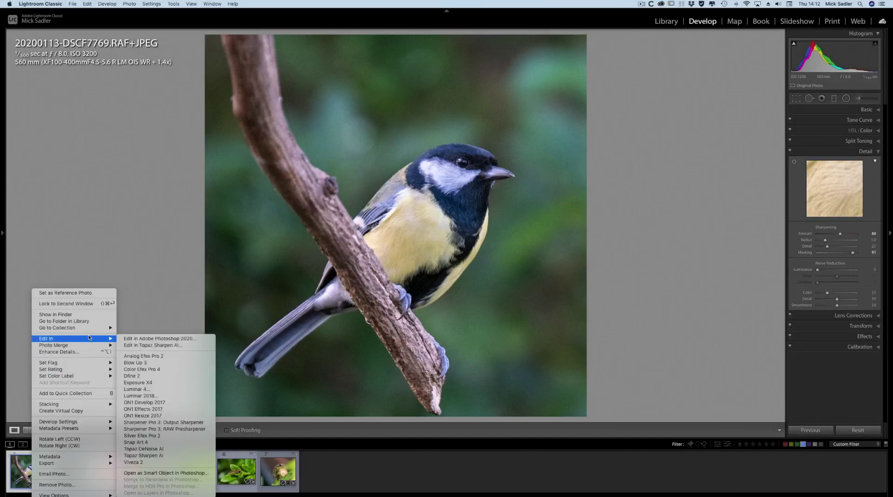
click(188, 451)
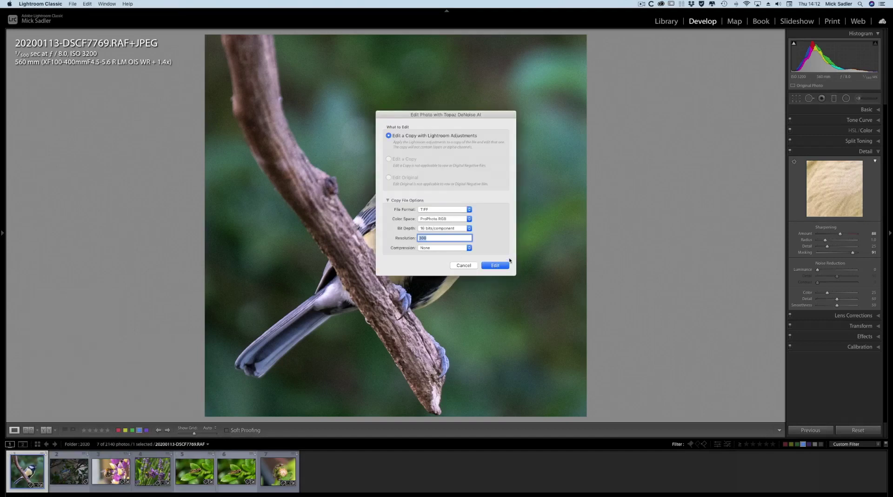
click(498, 266)
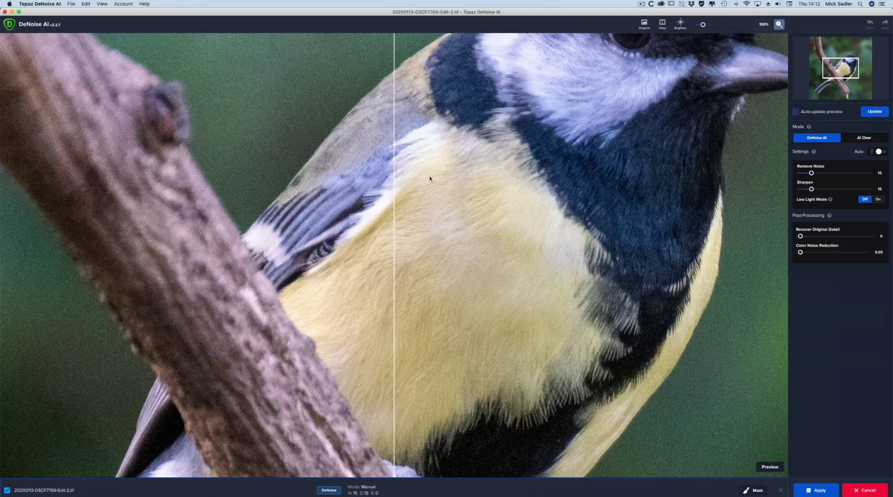
Set Sharpen to 100 at Remove Noise 15, compare the head in split view, and apply
drag(430, 178, 381, 328)
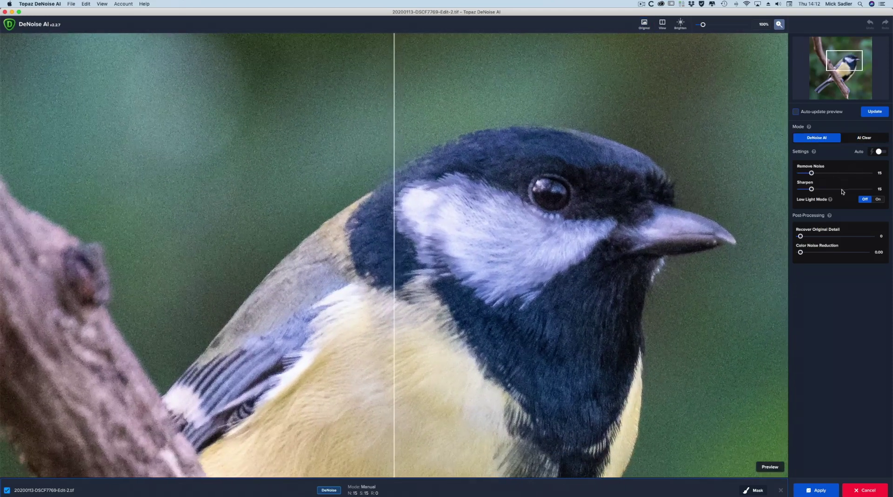
drag(812, 190, 891, 189)
click(875, 112)
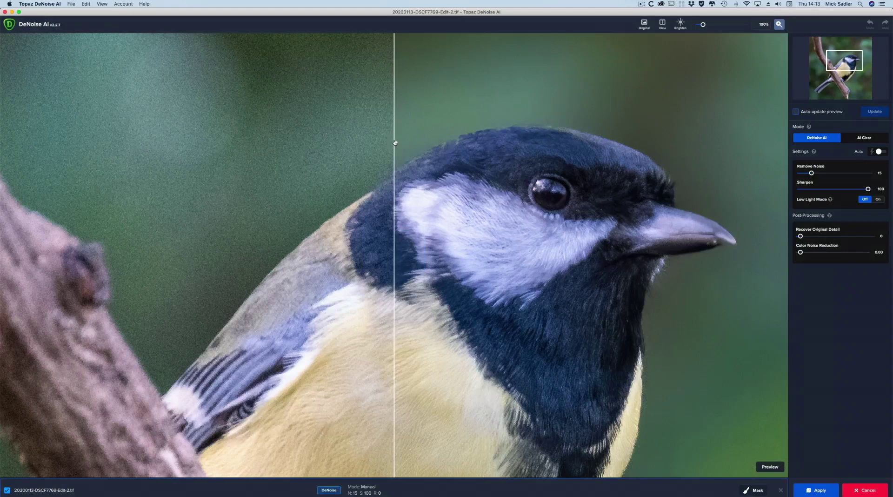
drag(394, 142, 385, 65)
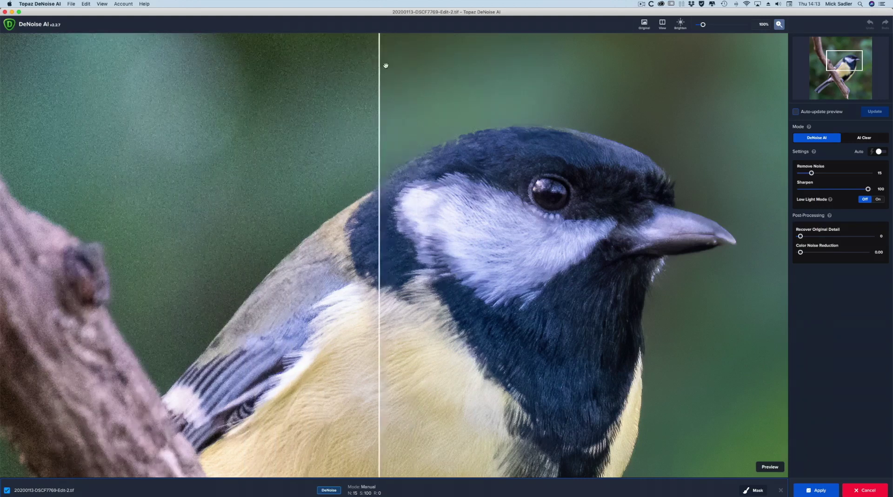
click(816, 490)
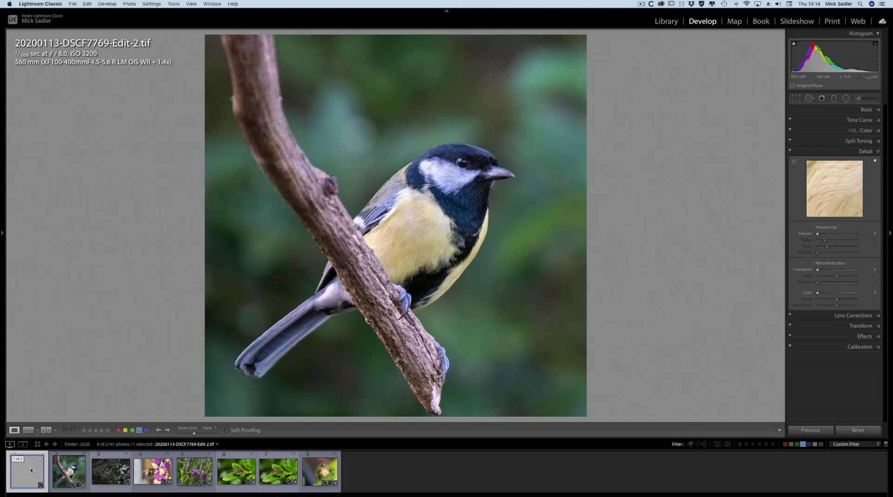
Compare the denoised TIFF with the original RAF at 1:1 around head and plumage, then return to Loupe
click(666, 21)
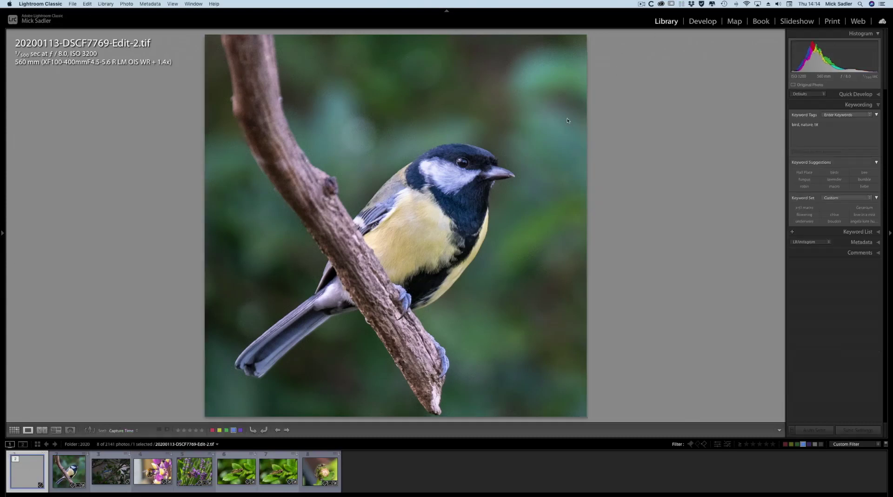
click(42, 431)
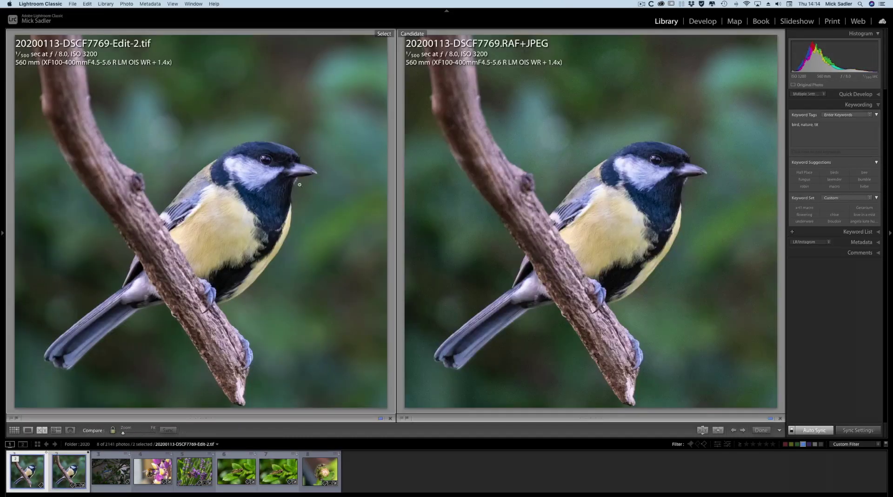
click(265, 160)
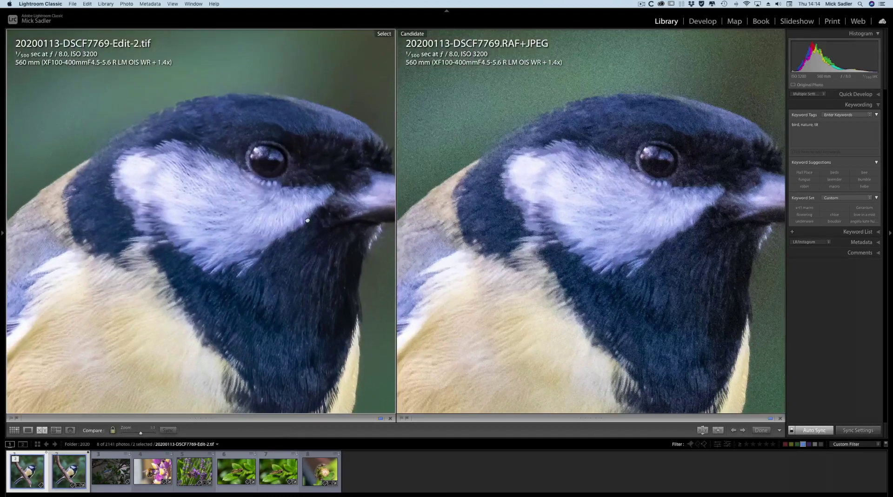
drag(308, 208, 221, 273)
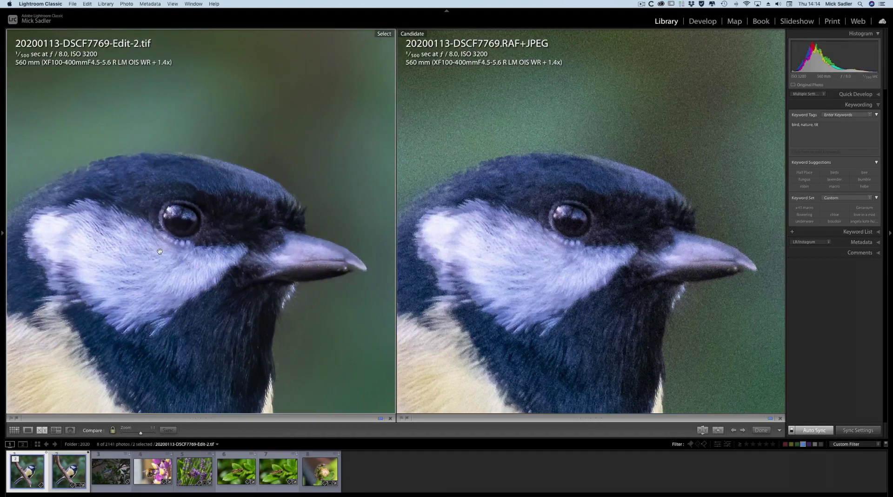
drag(160, 251, 195, 233)
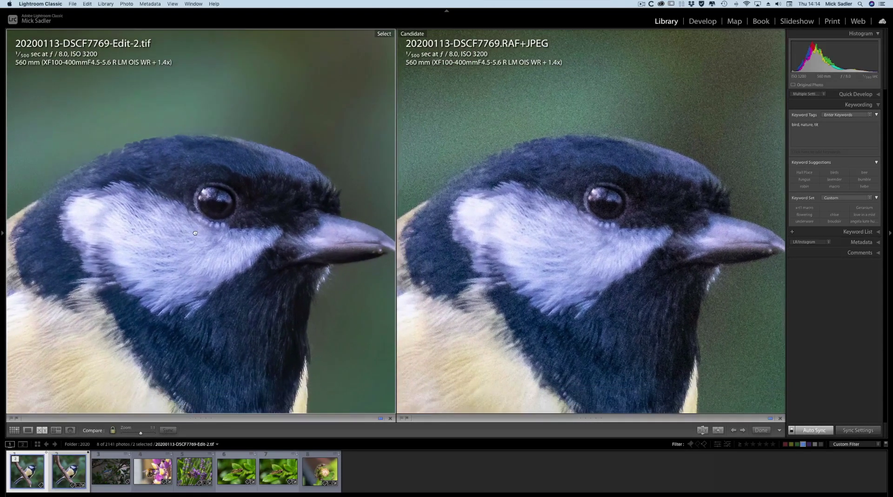
drag(255, 316, 330, 169)
drag(155, 285, 189, 219)
drag(225, 169, 208, 185)
key(e)
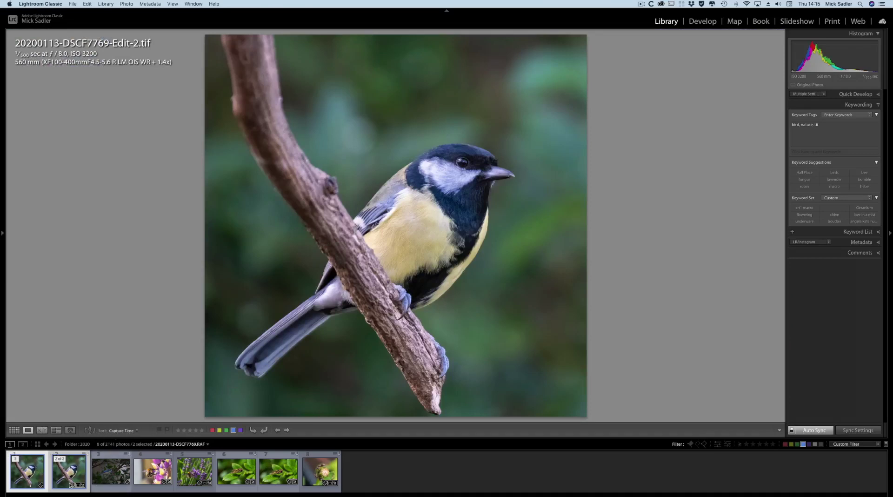
Select the blue tit photo and inspect its noise at 1:1
click(110, 474)
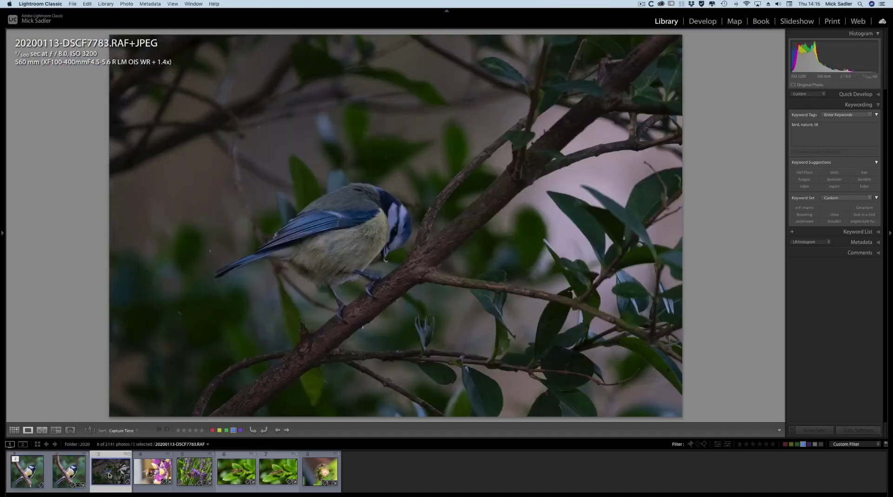
click(381, 229)
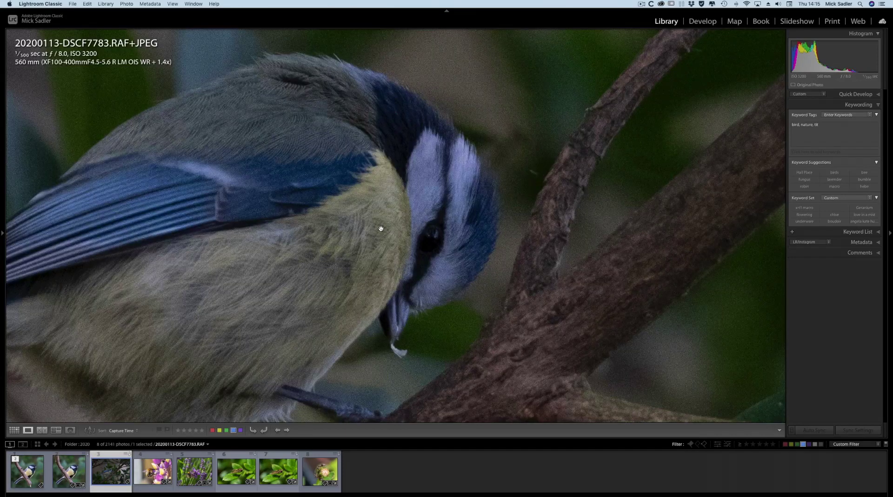
click(381, 230)
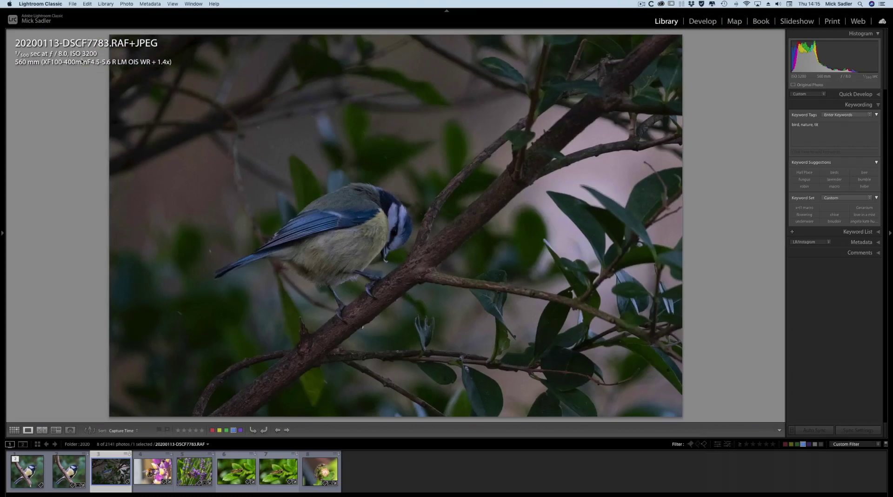
Crop the blue tit to a larger 1x1 square with the bird repositioned in frame
click(703, 21)
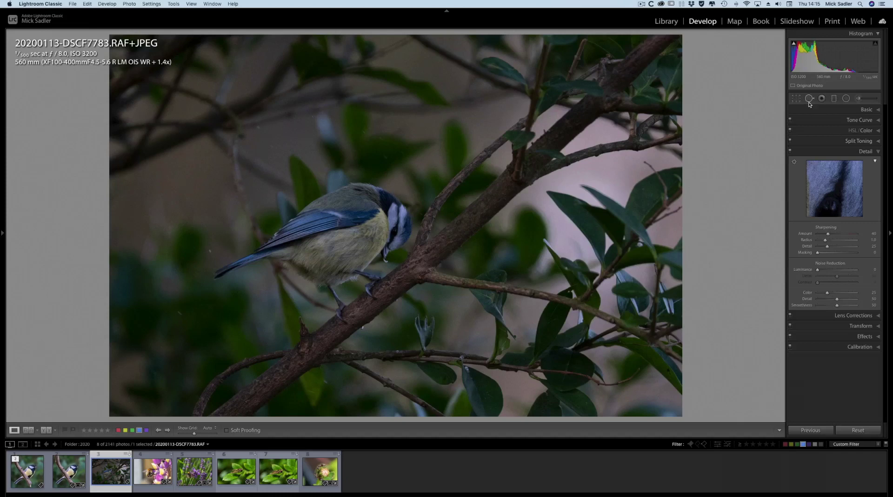
click(796, 98)
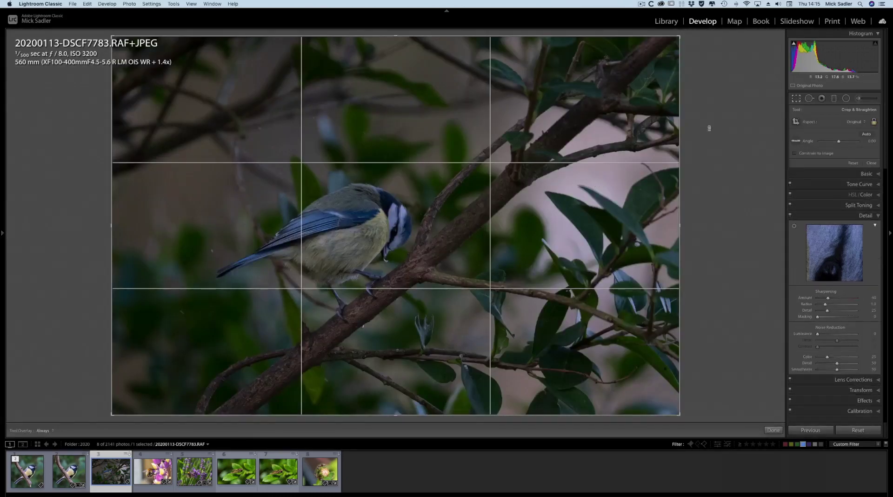
click(857, 123)
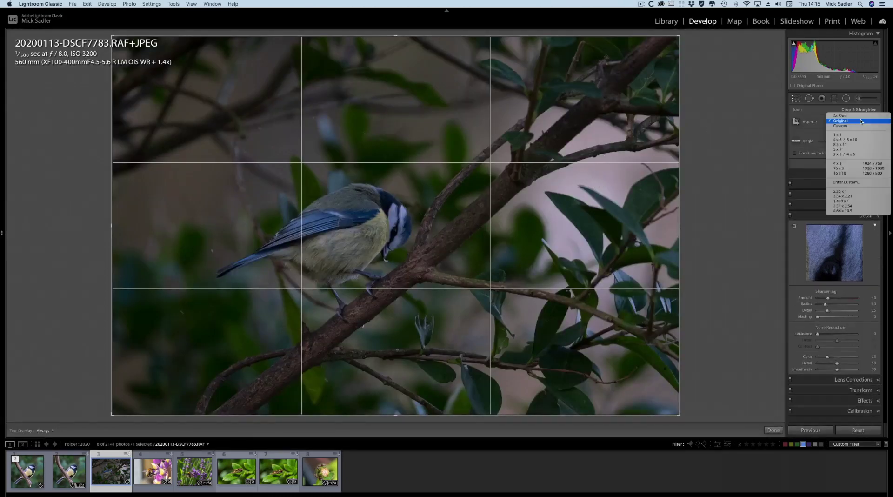
click(857, 134)
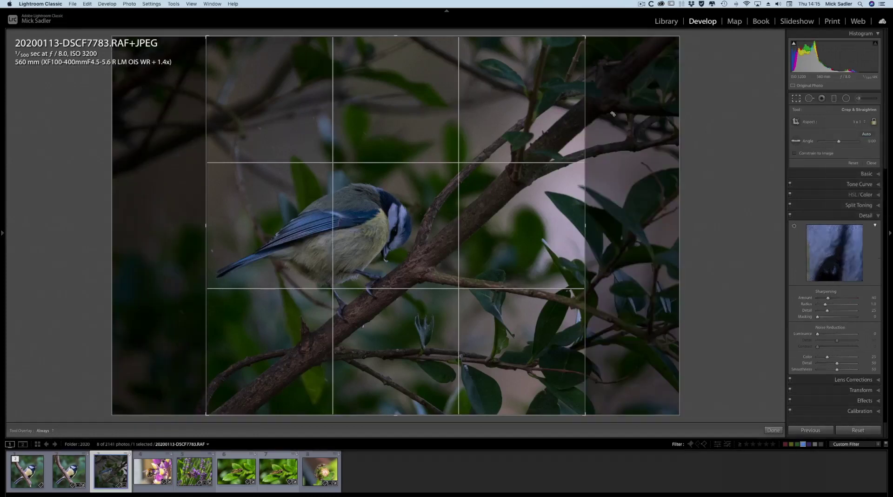
drag(579, 37, 520, 75)
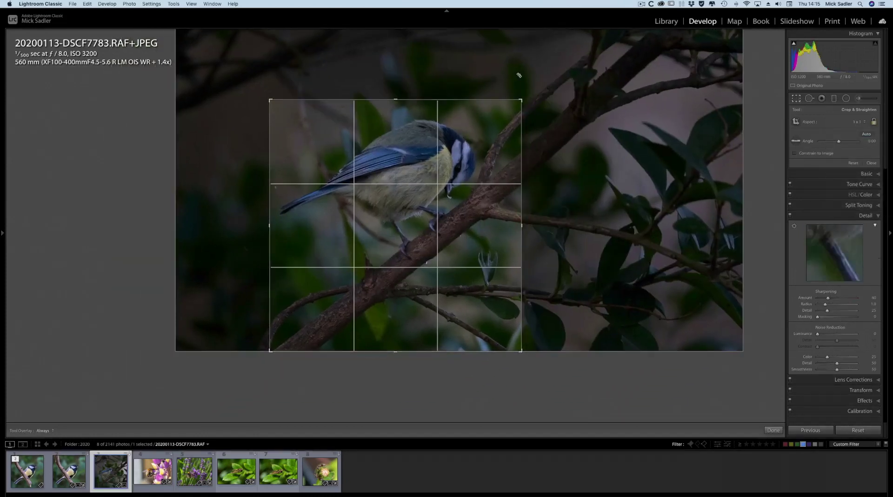
drag(468, 166, 470, 234)
drag(520, 99, 551, 83)
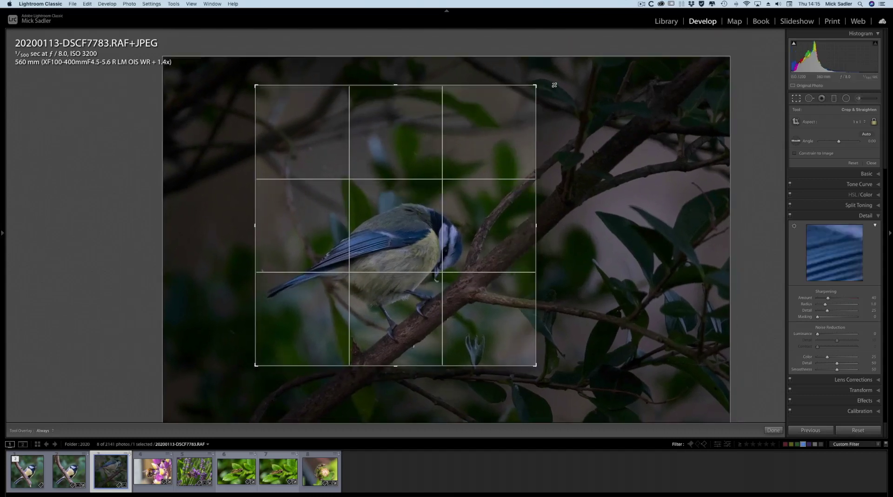
drag(463, 207, 463, 177)
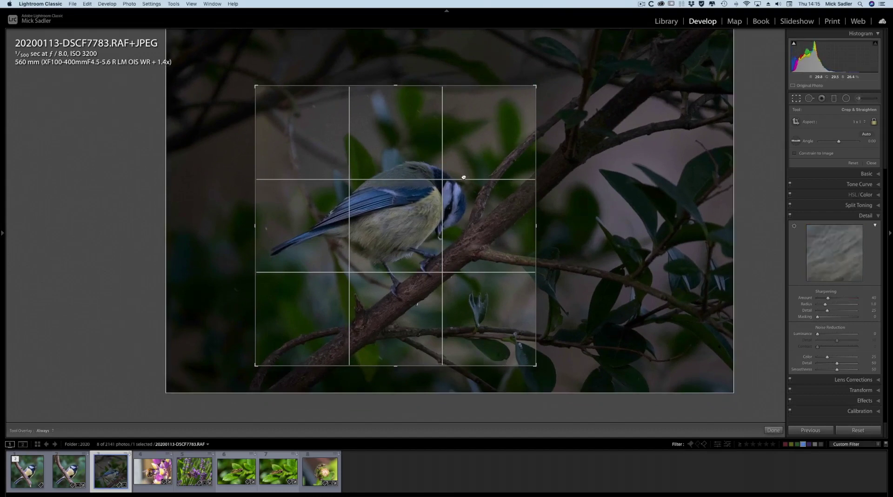
key(Return)
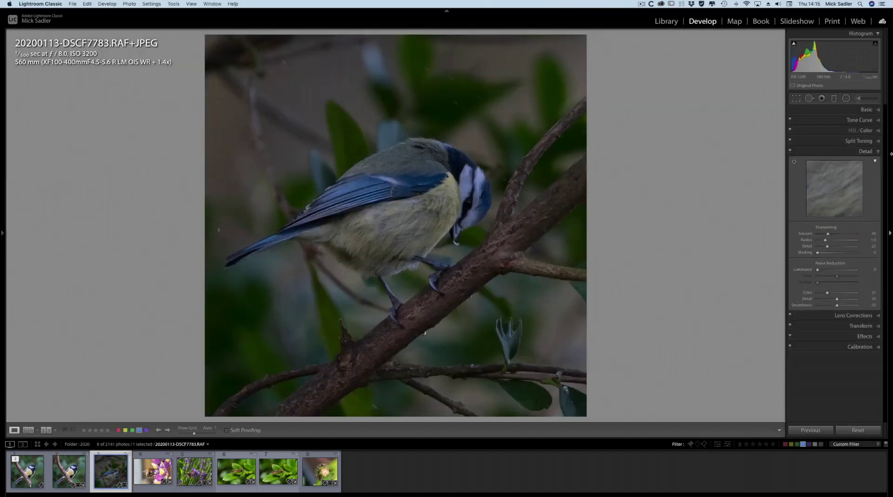
Apply Auto tone to the blue tit and raise sharpening Masking to 88 at 1:1
click(866, 109)
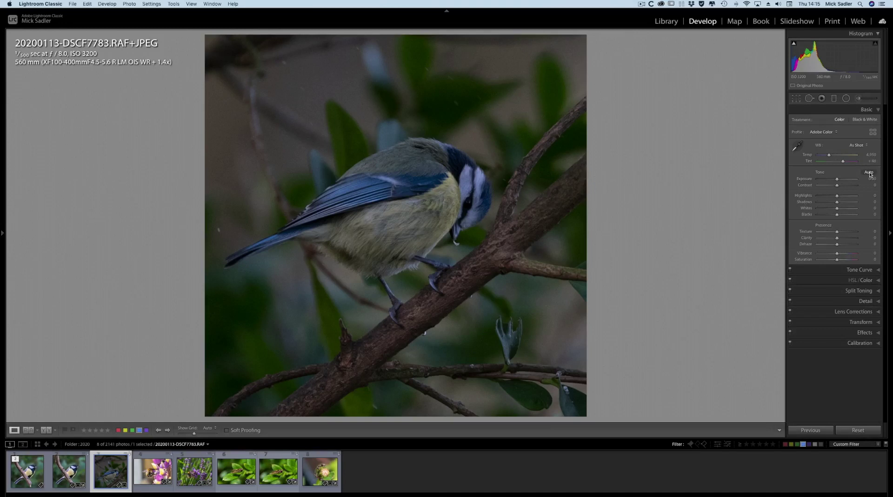
click(868, 171)
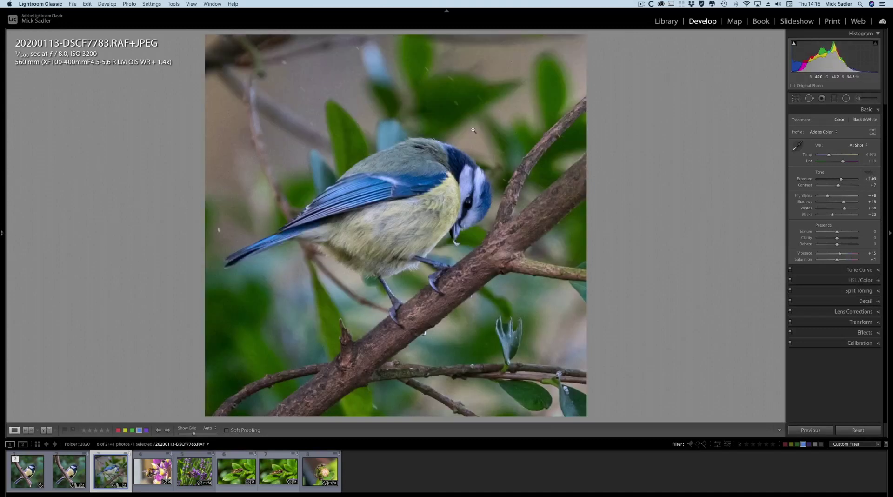
click(462, 140)
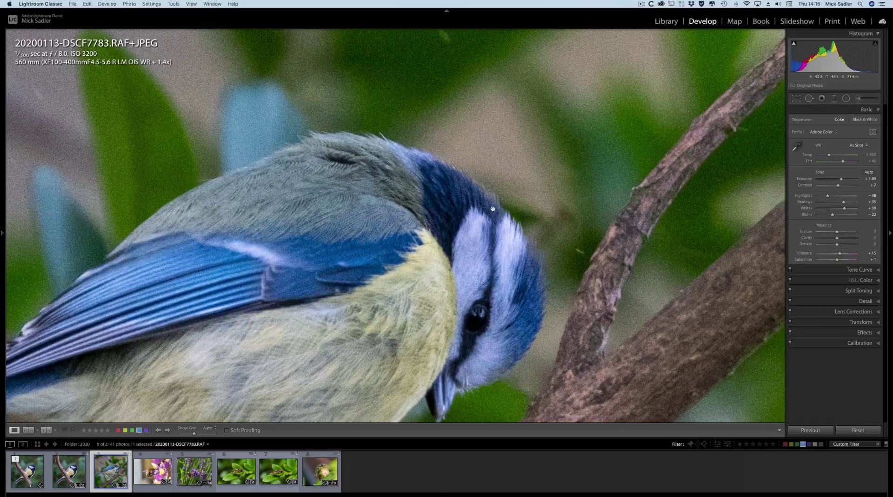
click(876, 302)
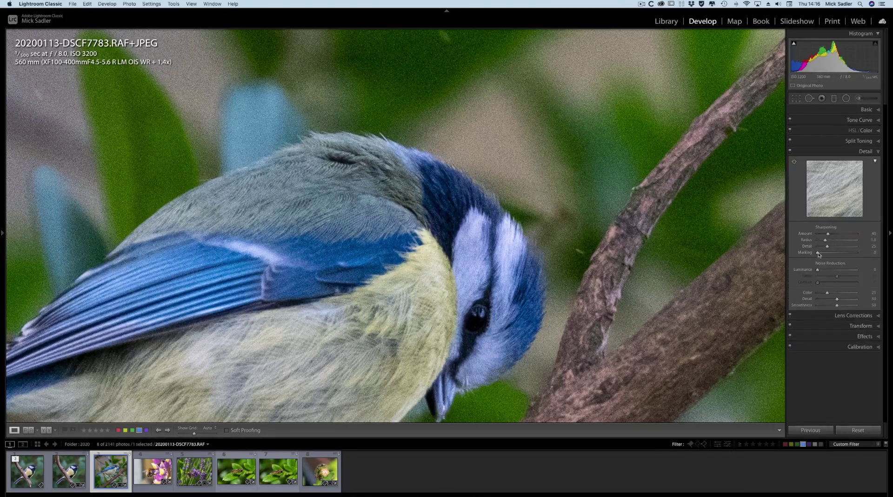
drag(819, 253, 852, 254)
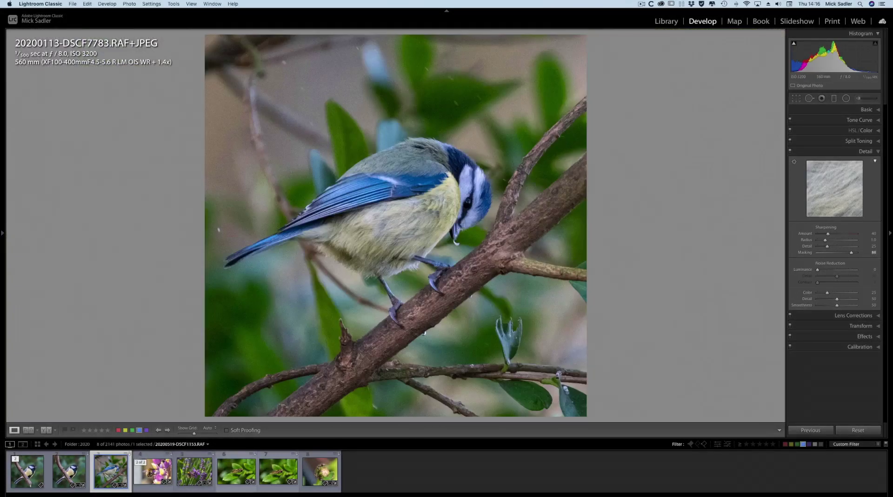
Edit a copy of the blue tit with Lightroom adjustments in Topaz DeNoise AI
right_click(108, 471)
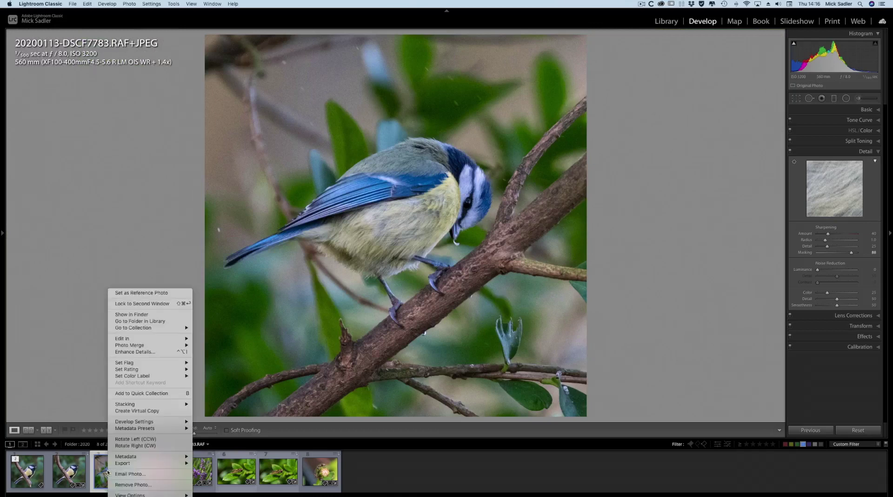
mouse_move(150, 342)
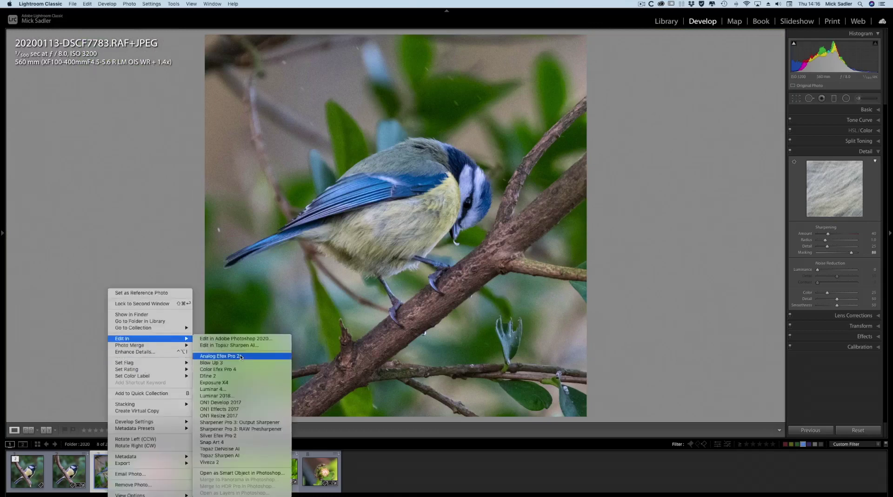
click(271, 448)
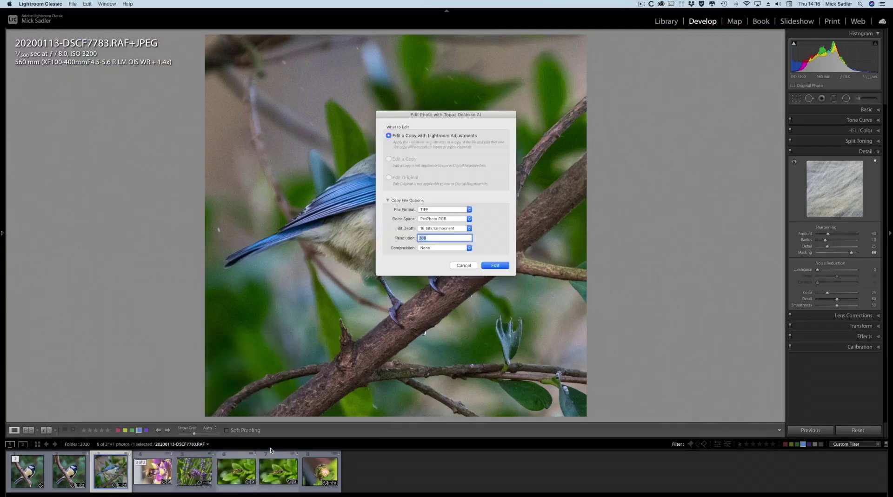
click(494, 265)
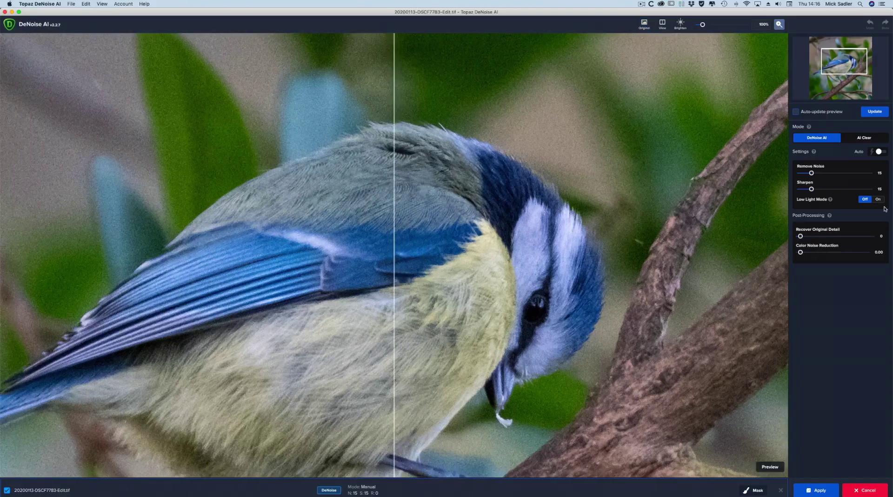
Set Sharpen to 100 with Remove Noise 15, compare the split view, and apply
drag(811, 189, 890, 181)
click(883, 152)
click(883, 152)
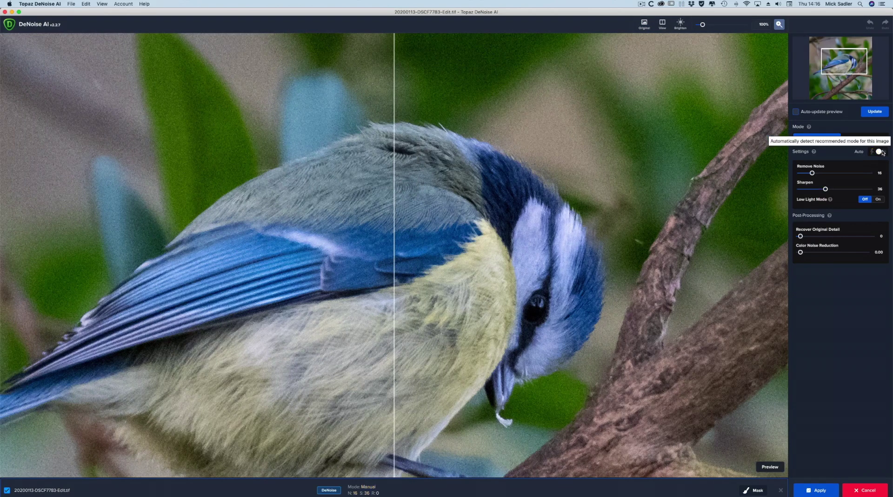
drag(825, 190, 891, 178)
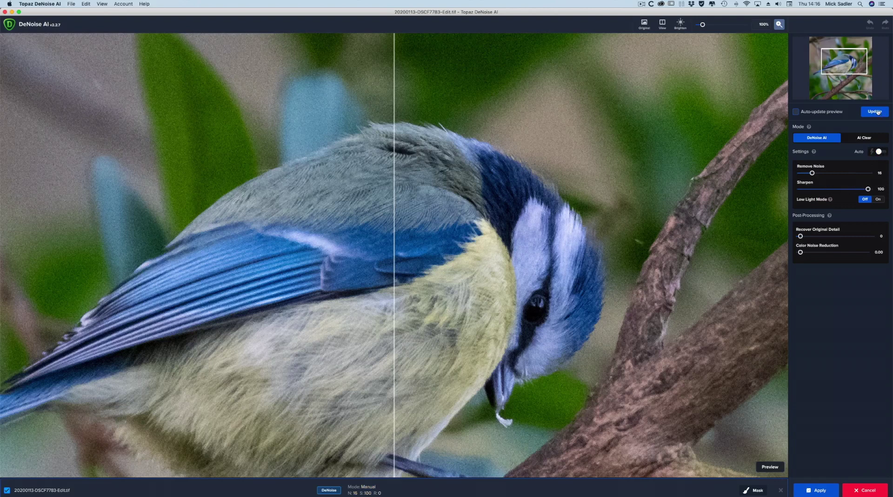
click(876, 112)
click(662, 24)
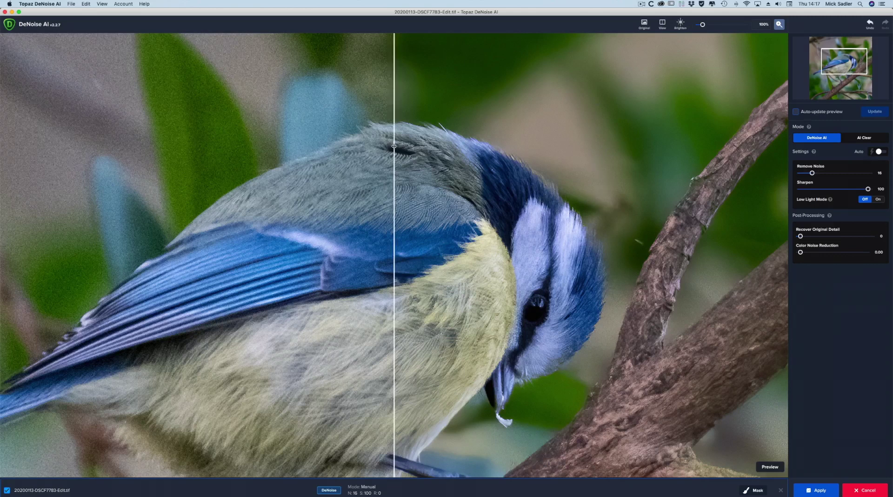
drag(394, 146, 509, 146)
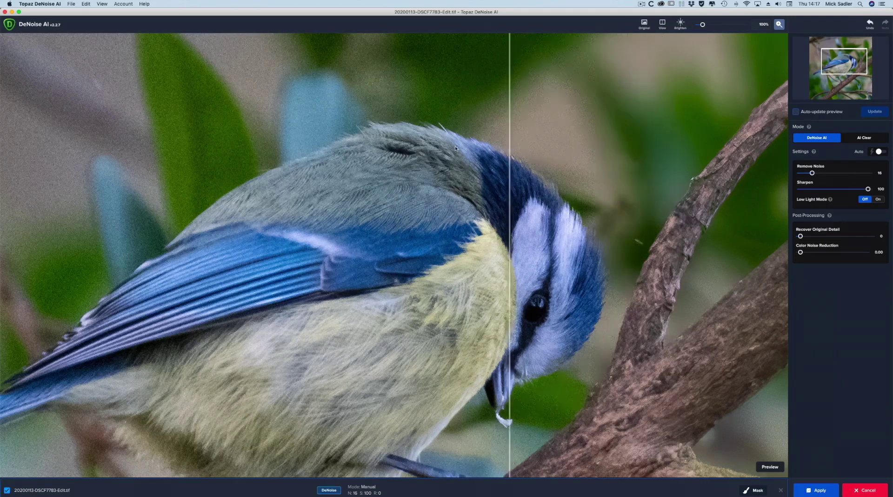
drag(455, 148, 359, 156)
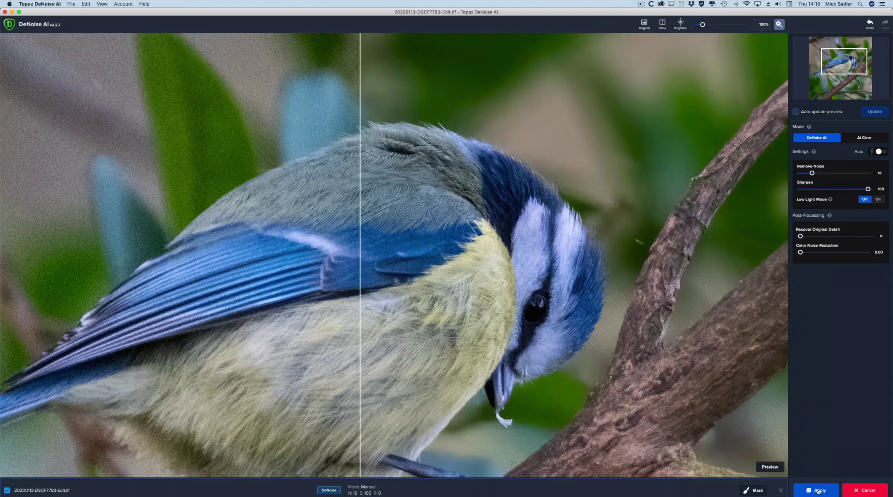
click(818, 490)
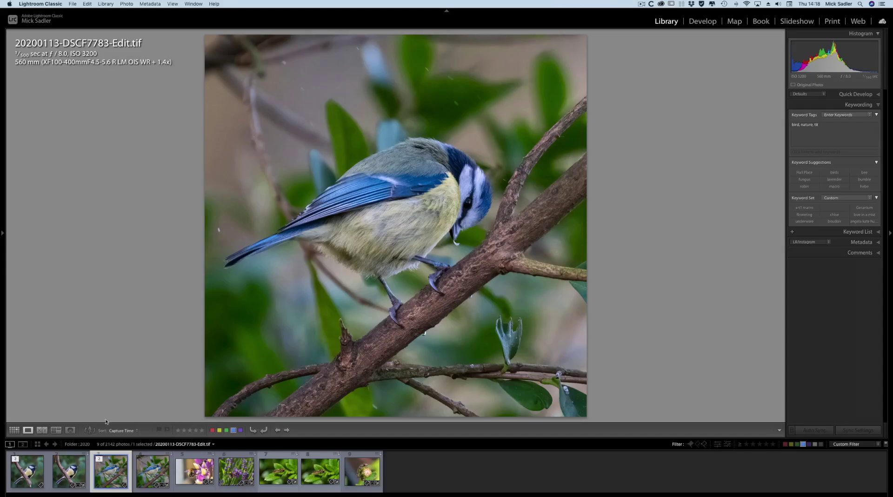
Compare the denoised blue tit with its original at 1:1, then jump to ant photo 20200706-DSCF4189
click(42, 430)
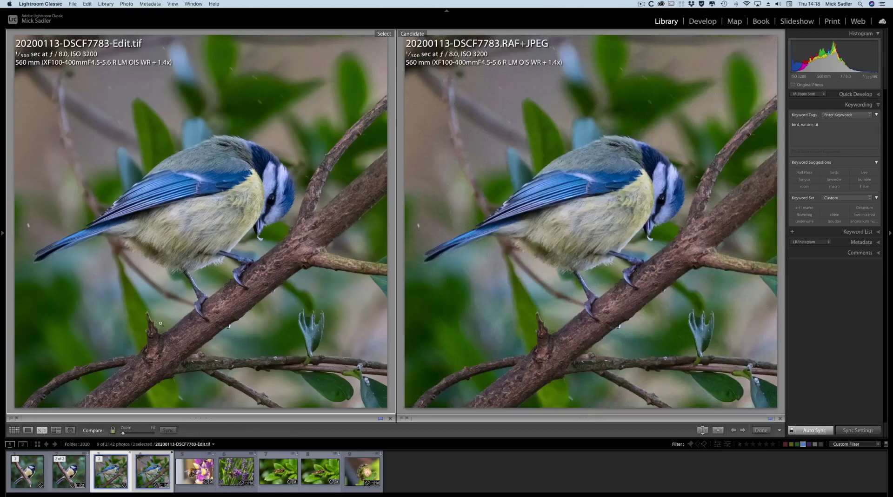
click(253, 208)
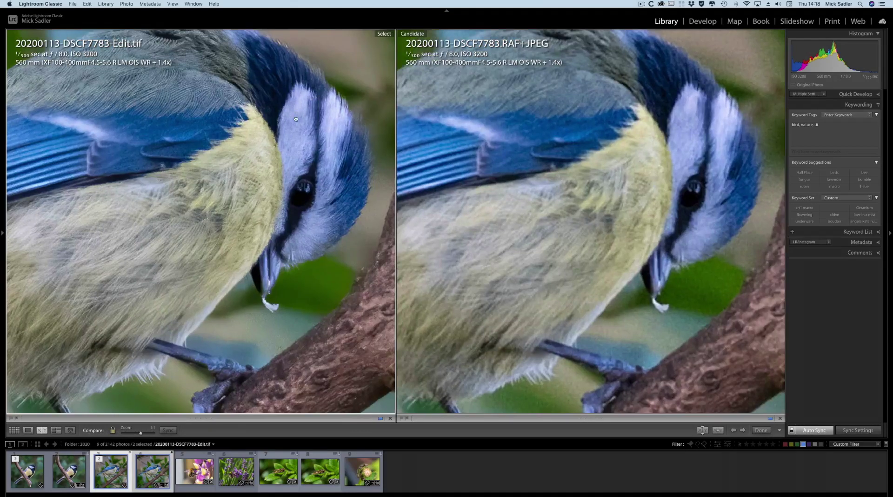
drag(315, 97, 220, 235)
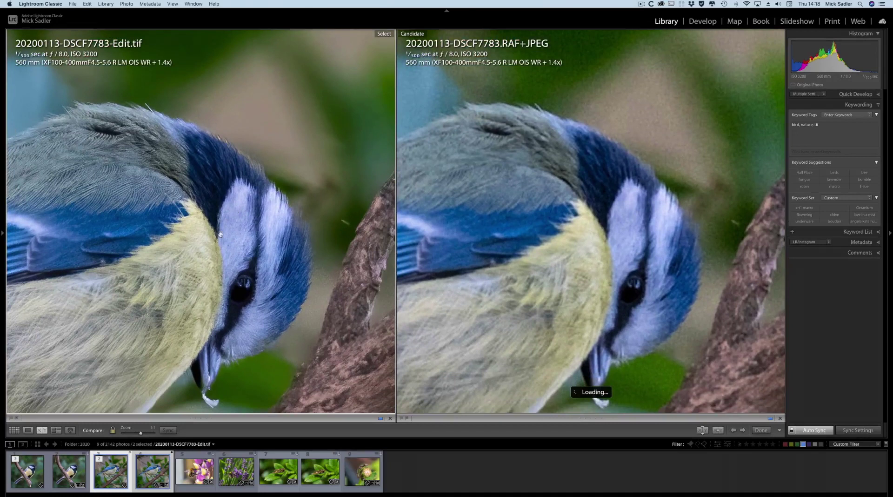
drag(148, 273, 247, 199)
drag(189, 215, 199, 267)
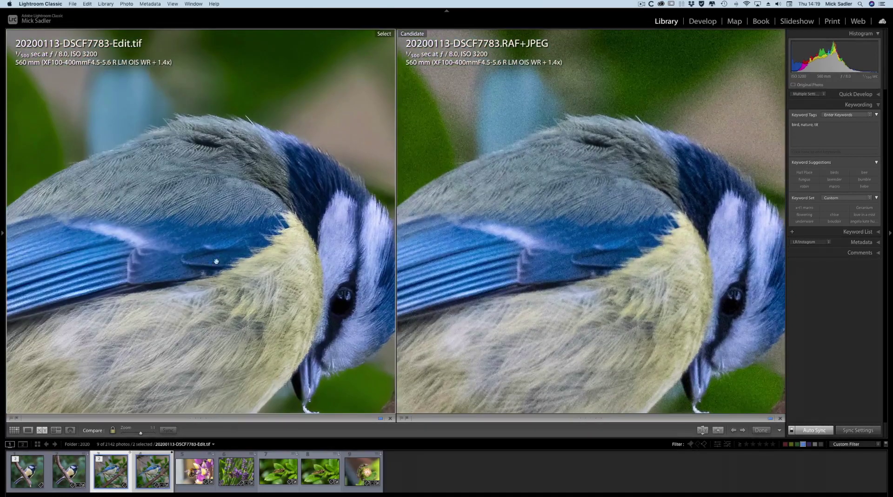
key(e)
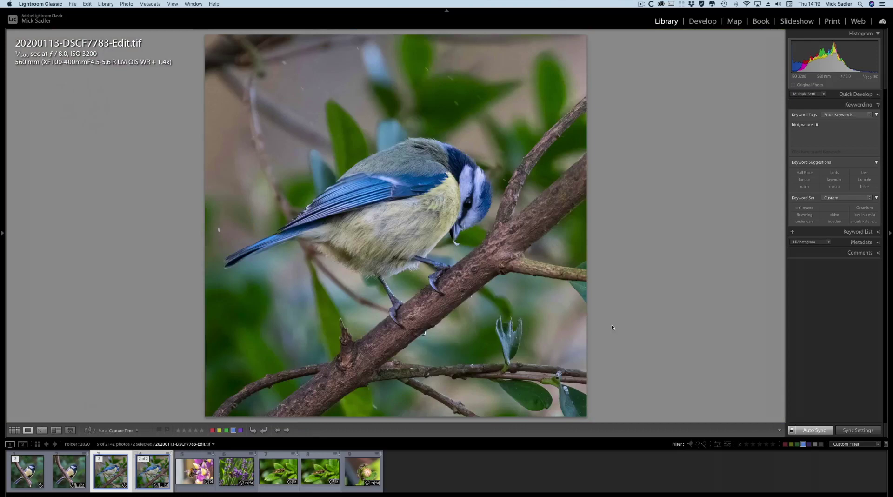
key(End)
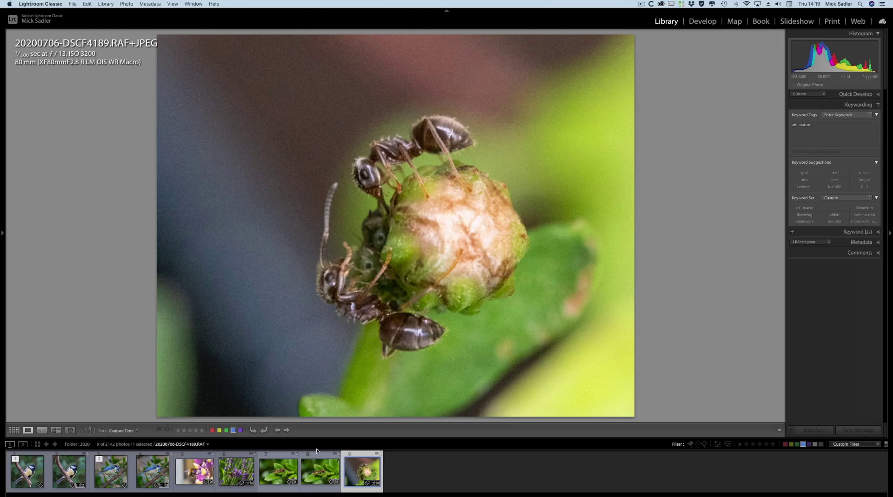
Apply the ant photo's 4x5 crop in Develop and lower sharpening Masking to 38
click(700, 21)
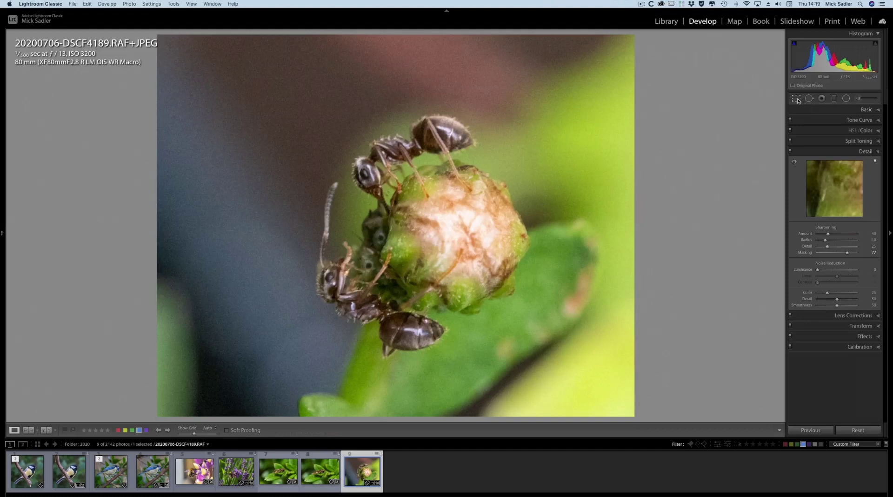
click(796, 99)
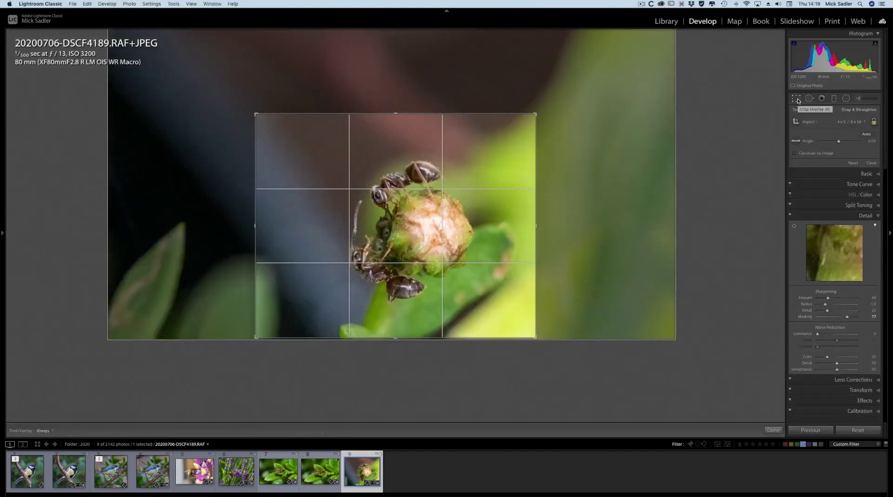
click(870, 163)
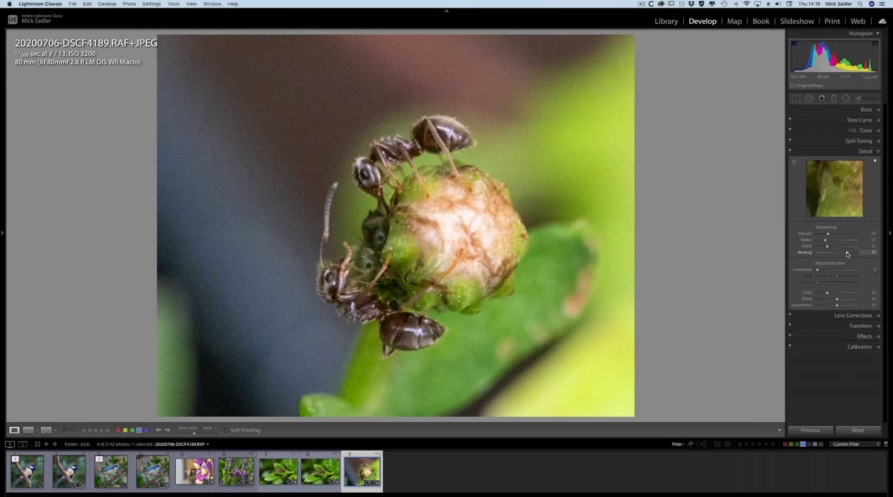
mouse_move(846, 252)
mouse_down()
mouse_move(833, 253)
mouse_move(854, 253)
mouse_up()
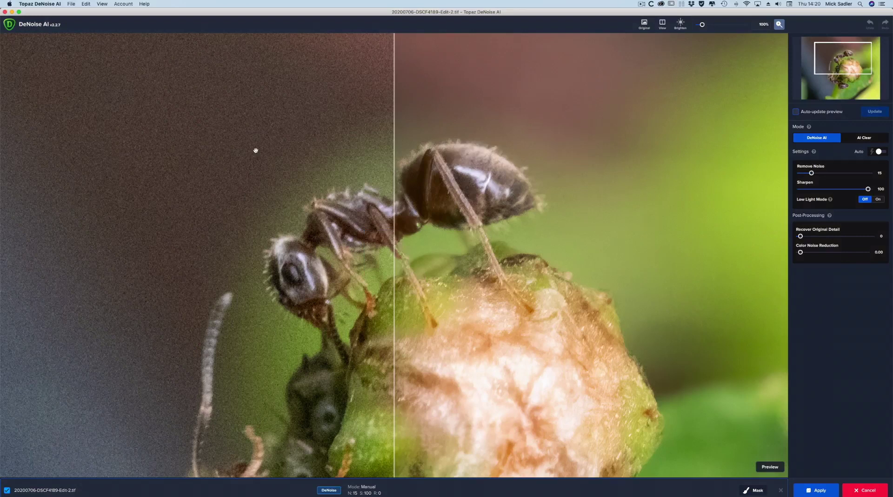
Compare the ant's noisy and denoised halves by moving the before/after split divider across it
drag(394, 173, 345, 116)
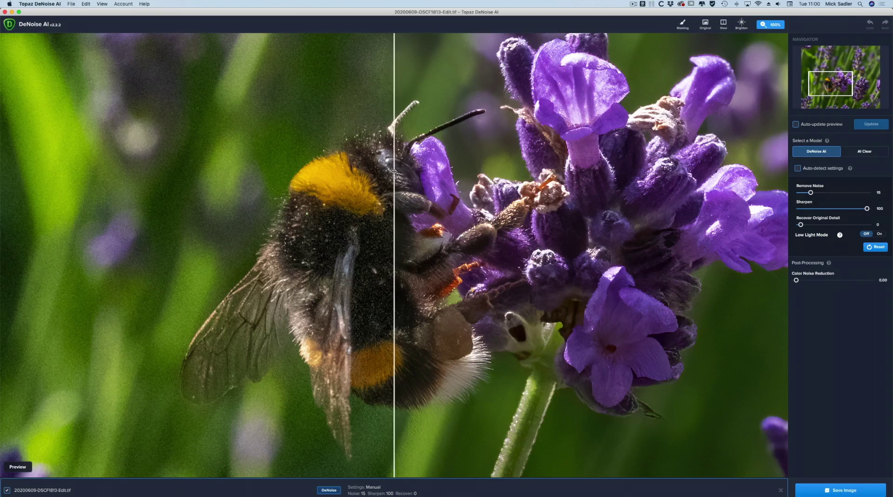
drag(394, 171, 175, 143)
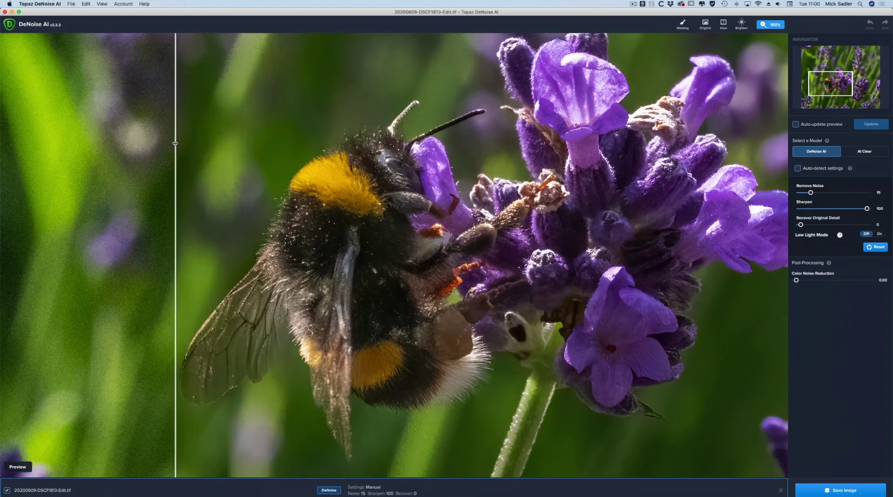